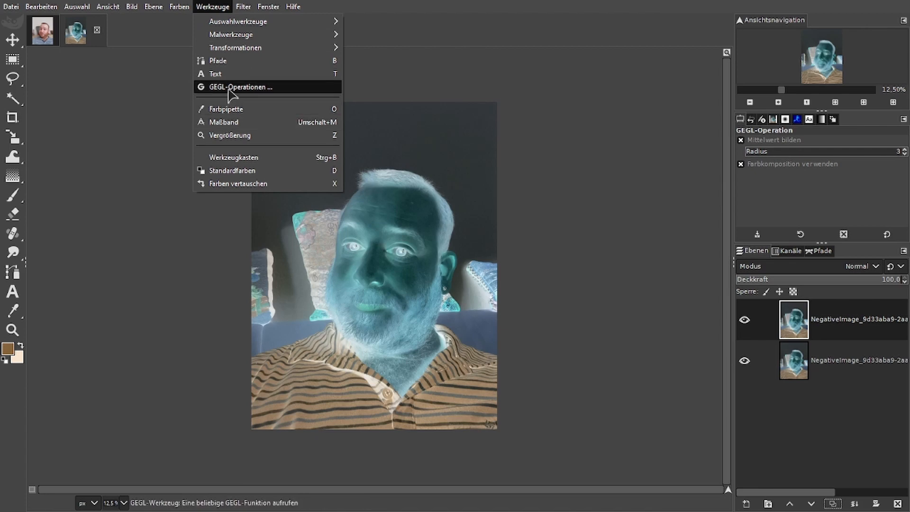
Start a GEGL operation on the upper layer, choose Negativ-Dunkelkammer (negative-darkroom) and move its dialog clear of the portrait.
{"action": "left_click", "coordinate": [232, 87]}
{"action": "left_click", "coordinate": [204, 137]}
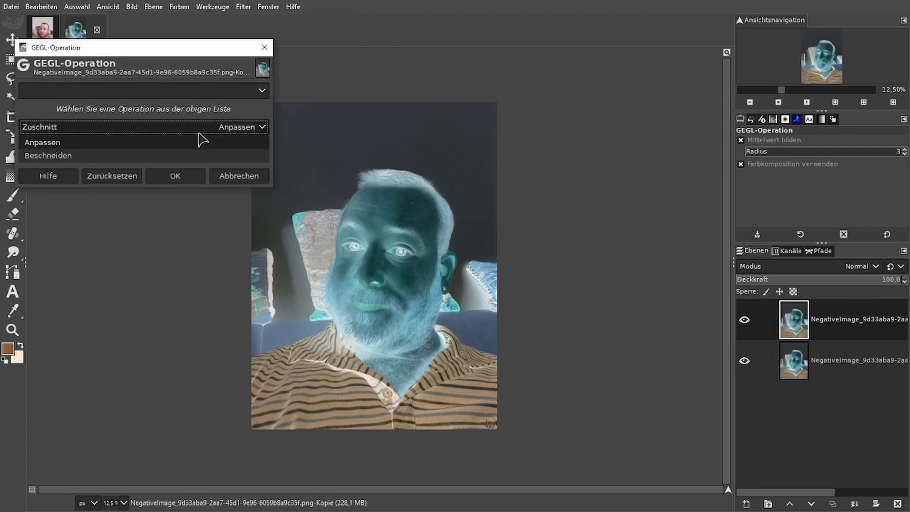
{"action": "left_click", "coordinate": [193, 102]}
{"action": "left_click", "coordinate": [193, 92]}
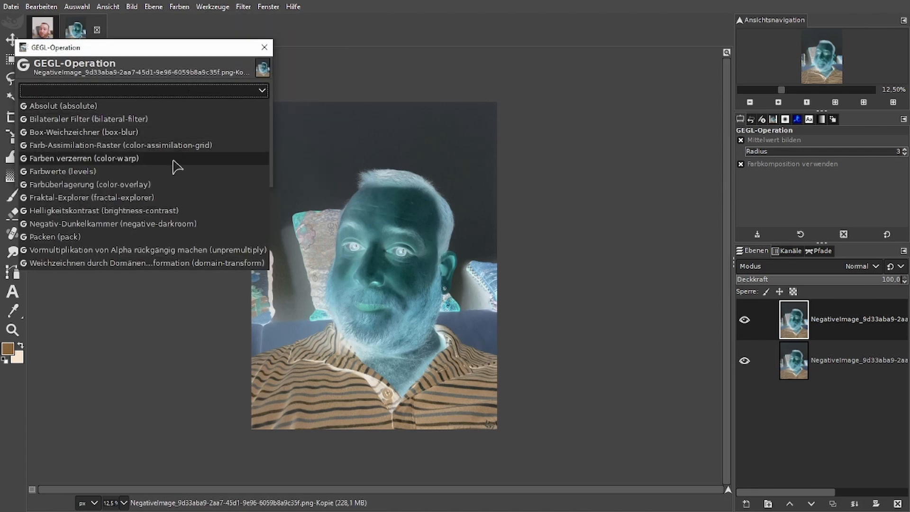
{"action": "left_click", "coordinate": [185, 222]}
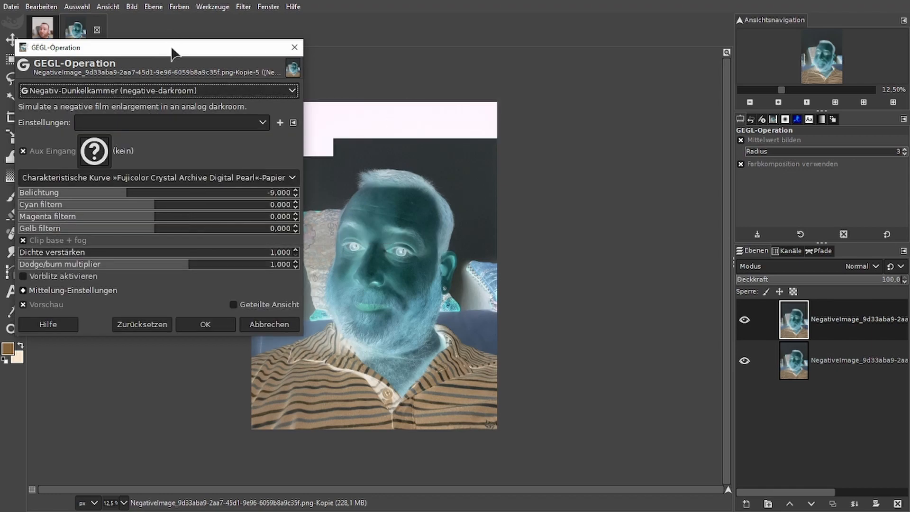
{"action": "left_click_drag", "start_coordinate": [180, 52], "coordinate": [663, 84]}
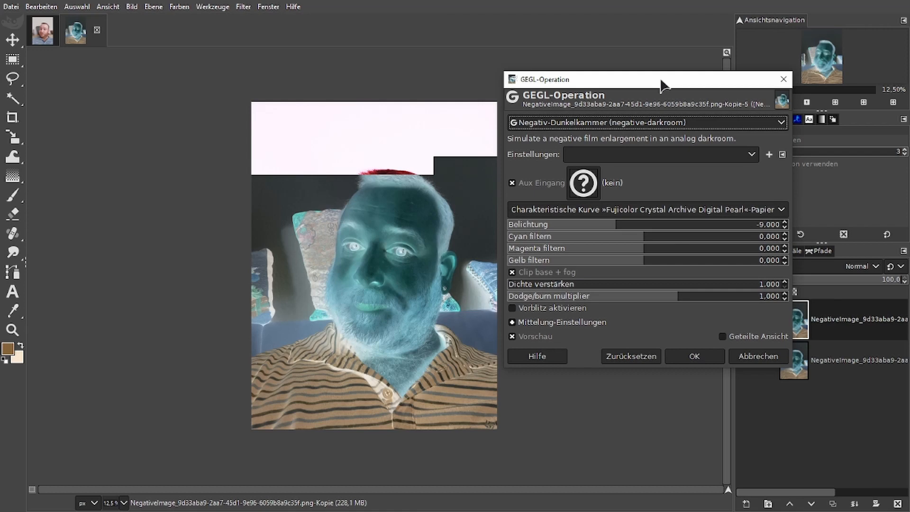
{"action": "left_click_drag", "start_coordinate": [662, 83], "coordinate": [671, 84]}
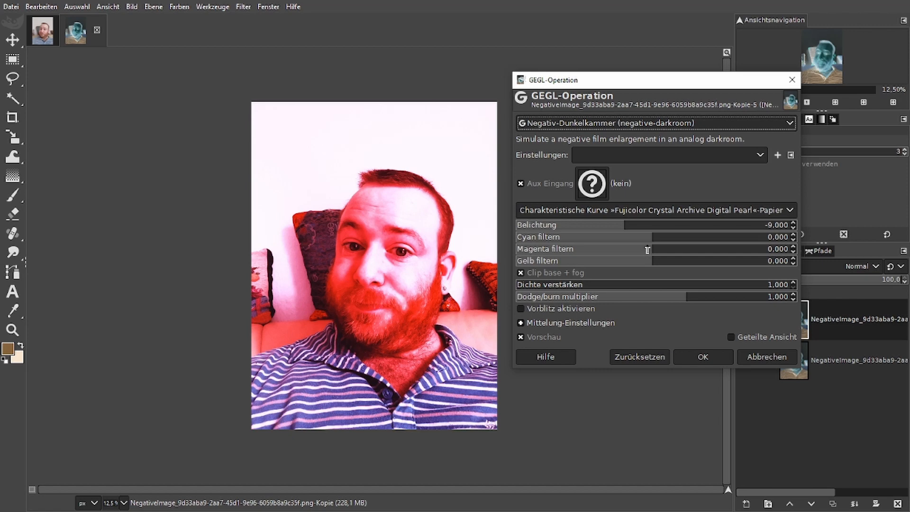
Set the magenta filter to 1,778 and the cyan filter to 0,892 for the negative-darkroom operation.
{"action": "left_click_drag", "start_coordinate": [647, 250], "coordinate": [734, 250]}
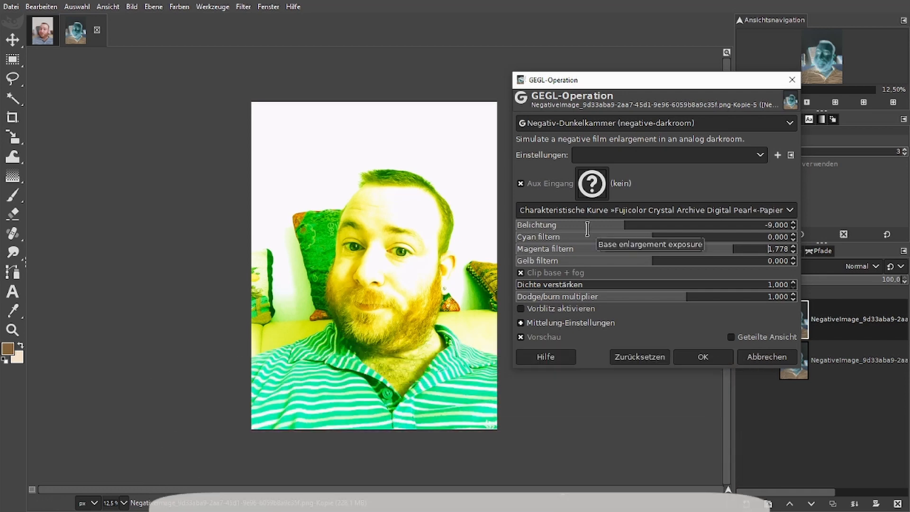
{"action": "left_click_drag", "start_coordinate": [657, 240], "coordinate": [673, 240]}
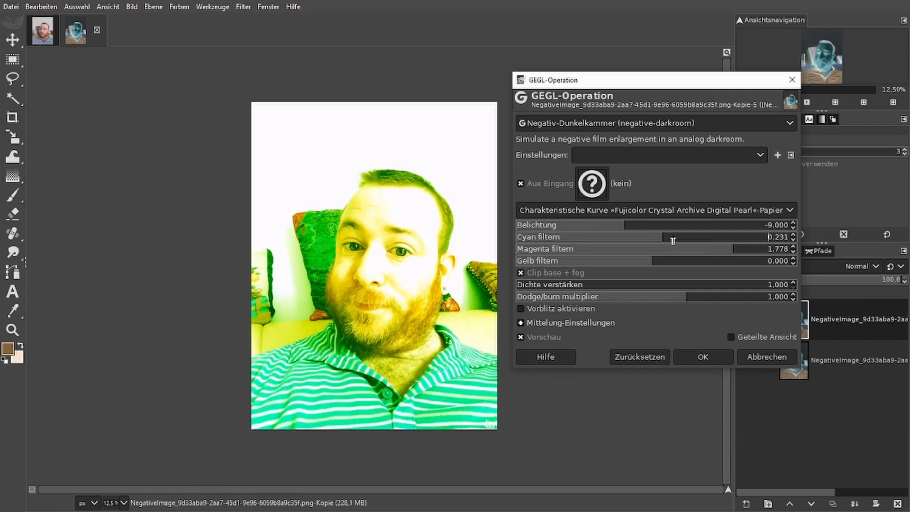
{"action": "left_click_drag", "start_coordinate": [673, 240], "coordinate": [694, 264]}
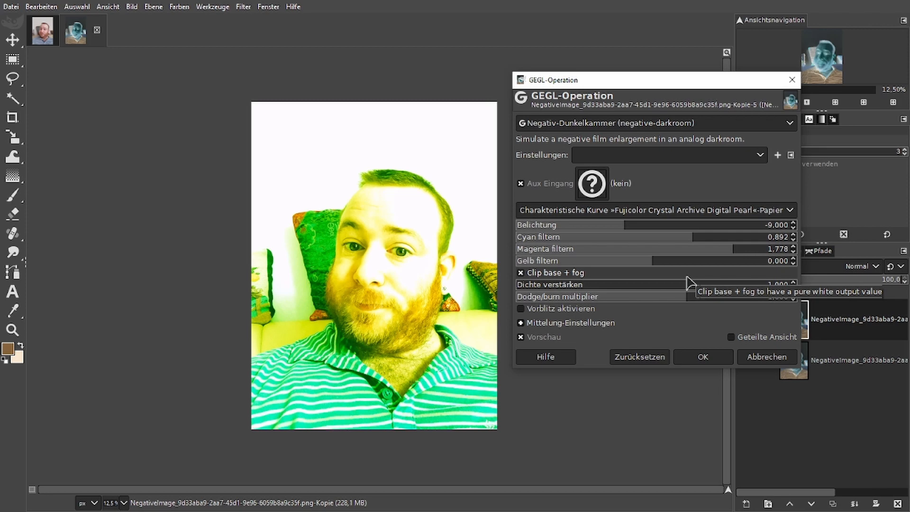
{"action": "left_click", "coordinate": [686, 275]}
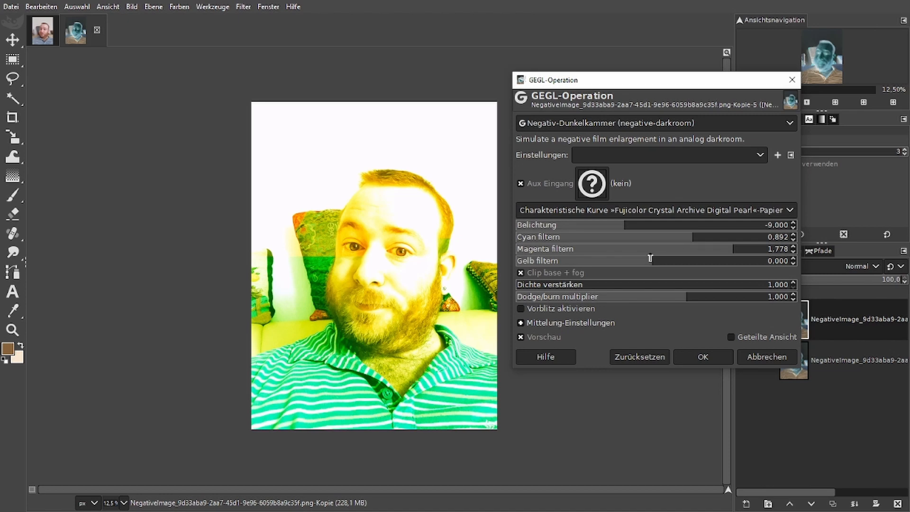
Rebalance the colour filters to cyan 1,266, magenta 1,628 and yellow 1,241.
{"action": "left_click_drag", "start_coordinate": [650, 259], "coordinate": [573, 264]}
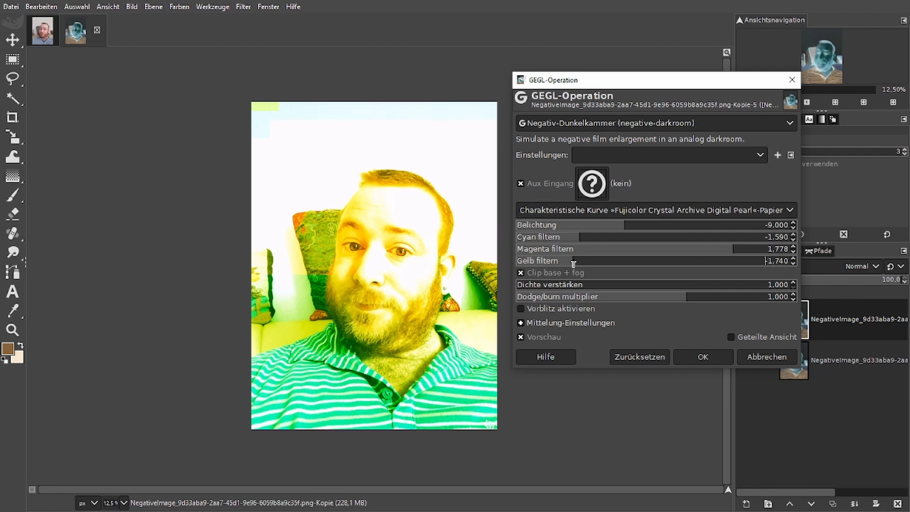
{"action": "left_click_drag", "start_coordinate": [573, 264], "coordinate": [582, 263]}
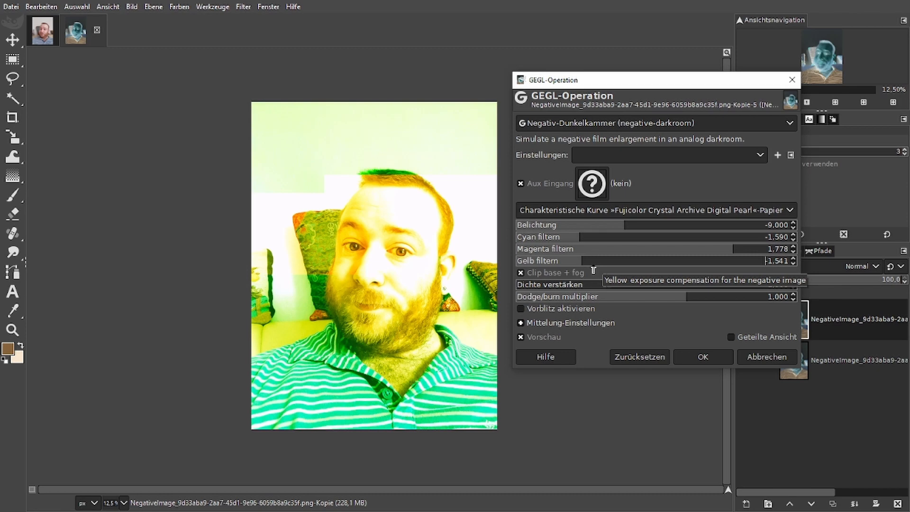
{"action": "left_click", "coordinate": [728, 250]}
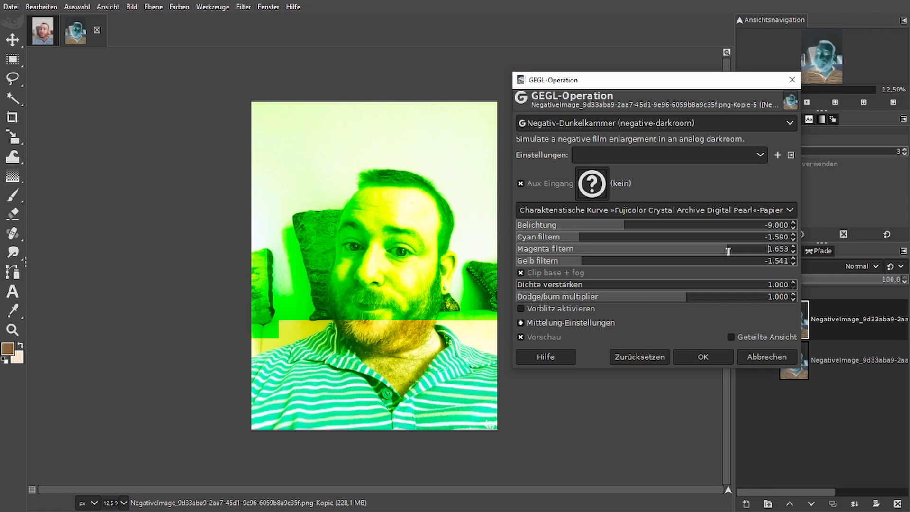
{"action": "left_click_drag", "start_coordinate": [728, 250], "coordinate": [684, 250]}
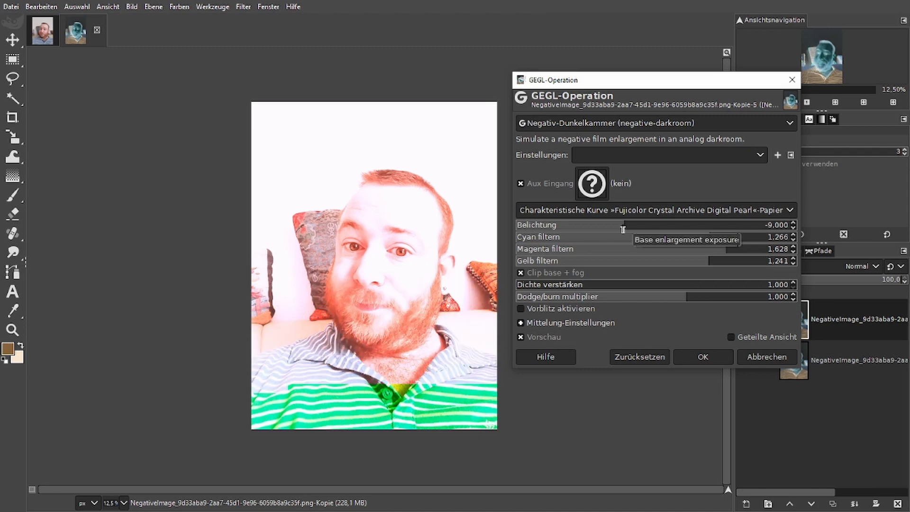
Darken the portrait by lowering the exposure (Belichtung) to -10,790.
{"action": "left_click", "coordinate": [607, 229]}
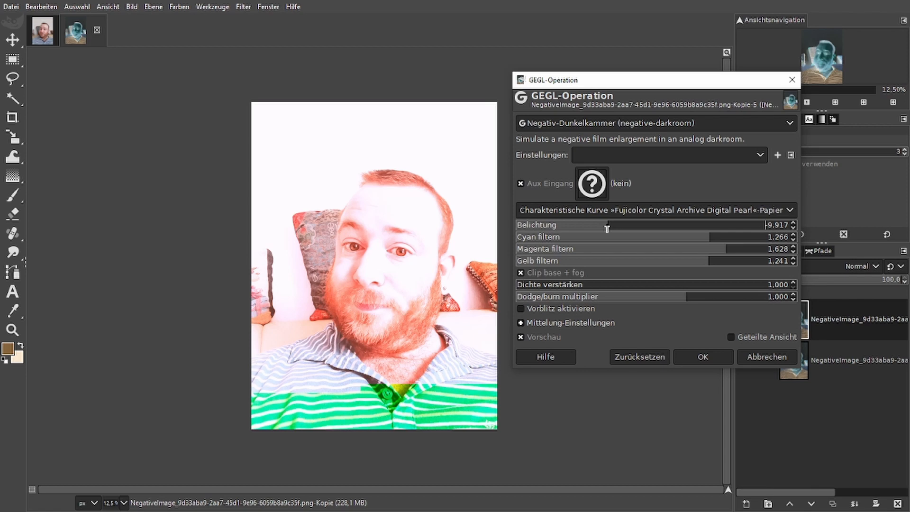
{"action": "left_click_drag", "start_coordinate": [607, 229], "coordinate": [579, 232]}
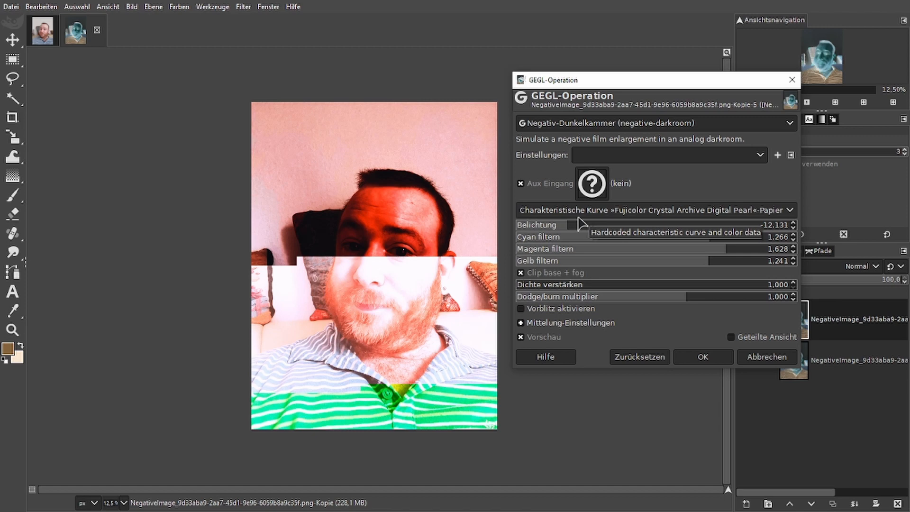
{"action": "left_click", "coordinate": [591, 223]}
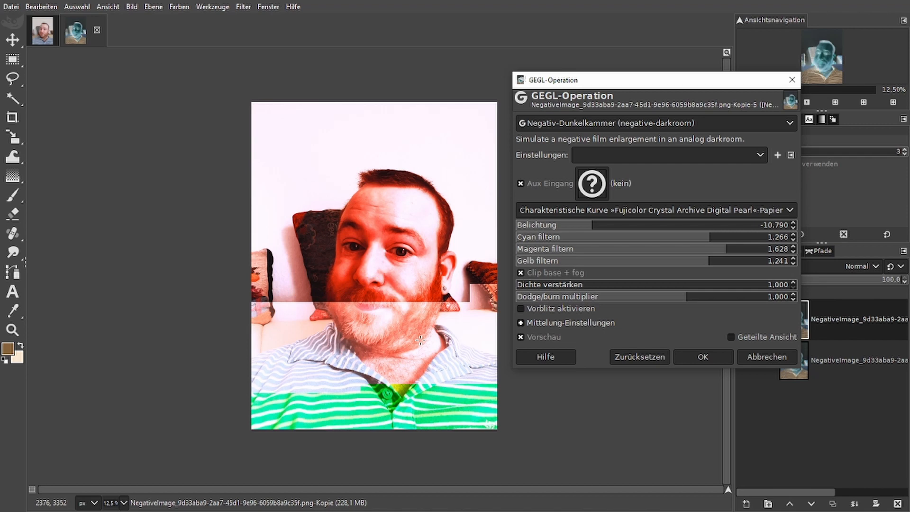
Raise the colour filters to magenta 2,027, cyan 1,802 and yellow 1,802.
{"action": "left_click", "coordinate": [724, 250]}
{"action": "left_click_drag", "start_coordinate": [723, 251], "coordinate": [736, 251]}
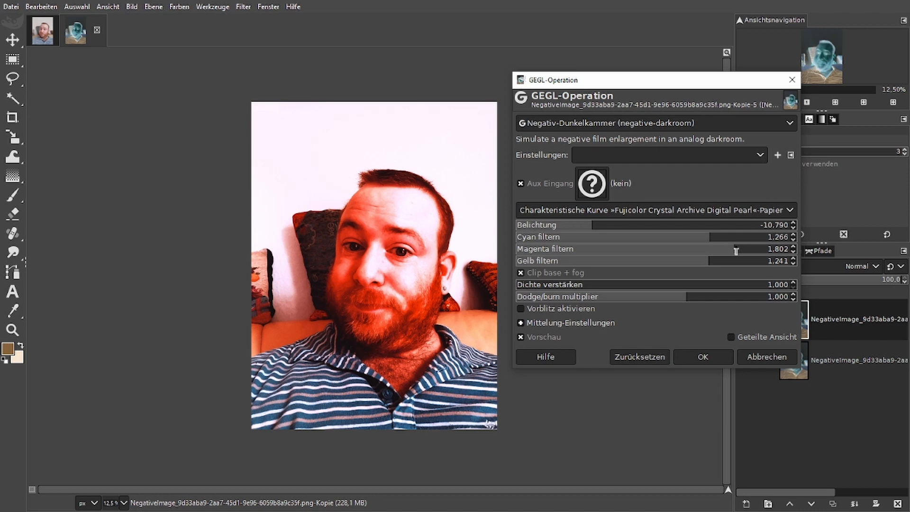
{"action": "left_click", "coordinate": [733, 238]}
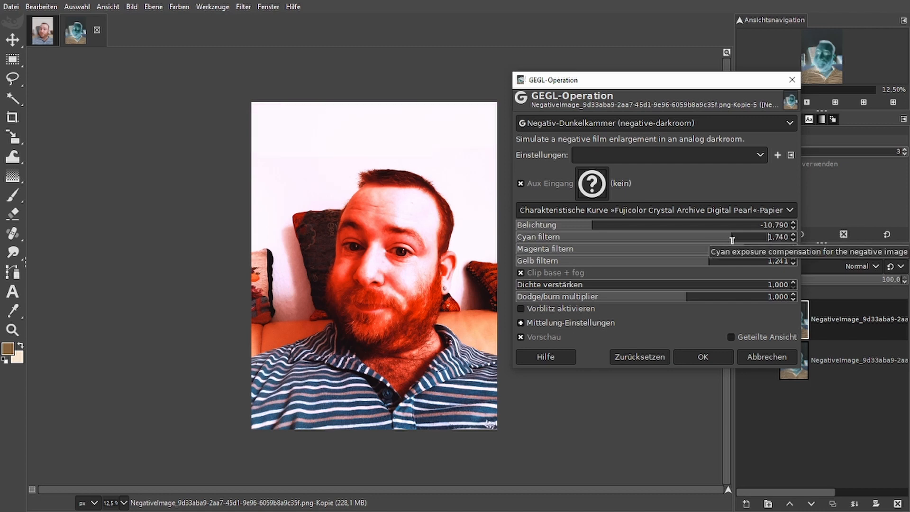
{"action": "left_click_drag", "start_coordinate": [732, 239], "coordinate": [736, 240]}
Adjust the exposure (Belichtung) of the negative-darkroom operation to -10,989.
{"action": "left_click_drag", "start_coordinate": [601, 226], "coordinate": [608, 231]}
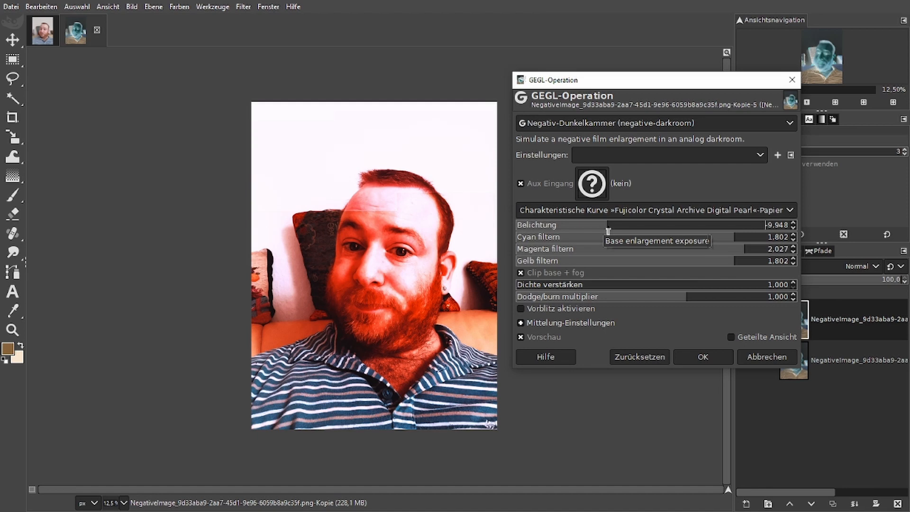
{"action": "left_click_drag", "start_coordinate": [608, 231], "coordinate": [602, 231]}
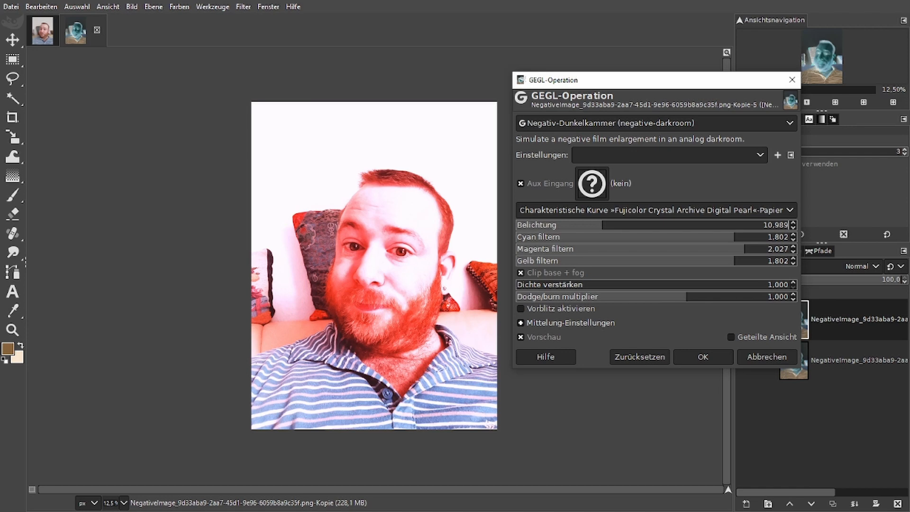
{"action": "key", "text": "Return"}
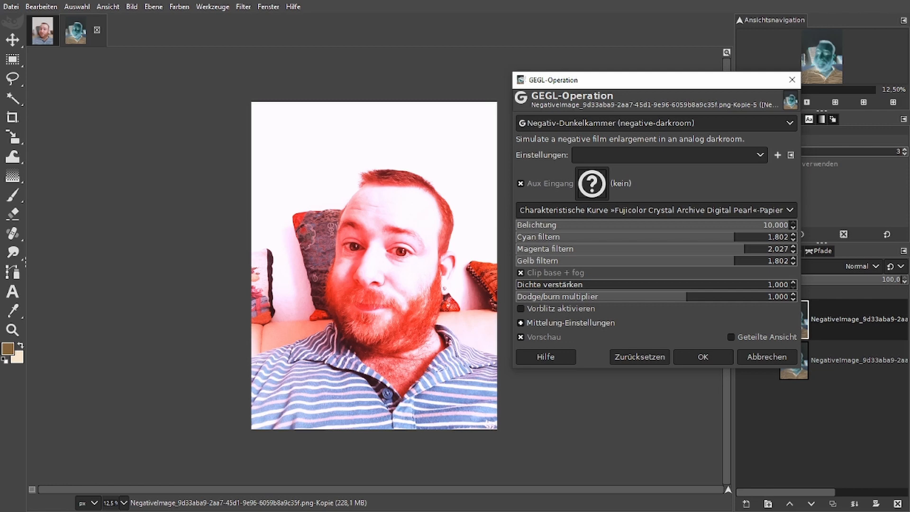
{"action": "left_click_drag", "start_coordinate": [788, 225], "coordinate": [588, 225]}
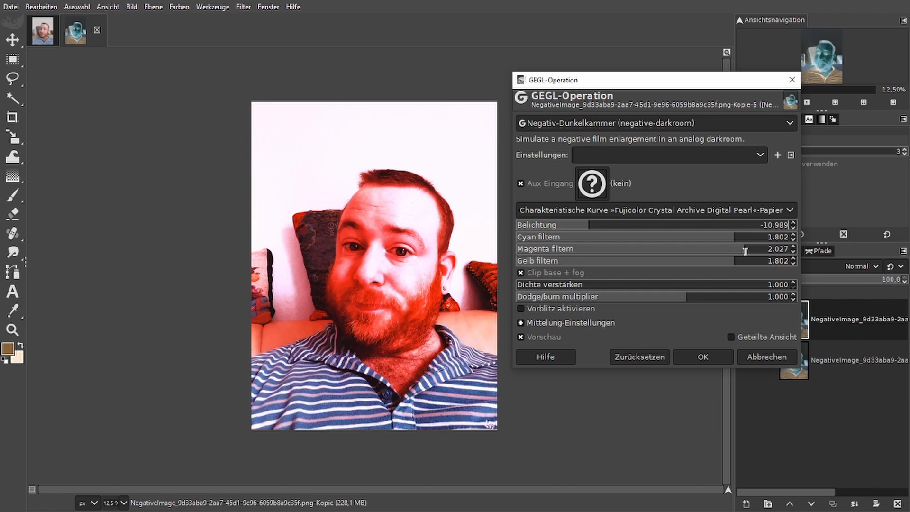
Fine-tune the colour filters to magenta 2,938, cyan 2,414 and yellow 2,401.
{"action": "left_click_drag", "start_coordinate": [745, 251], "coordinate": [787, 249]}
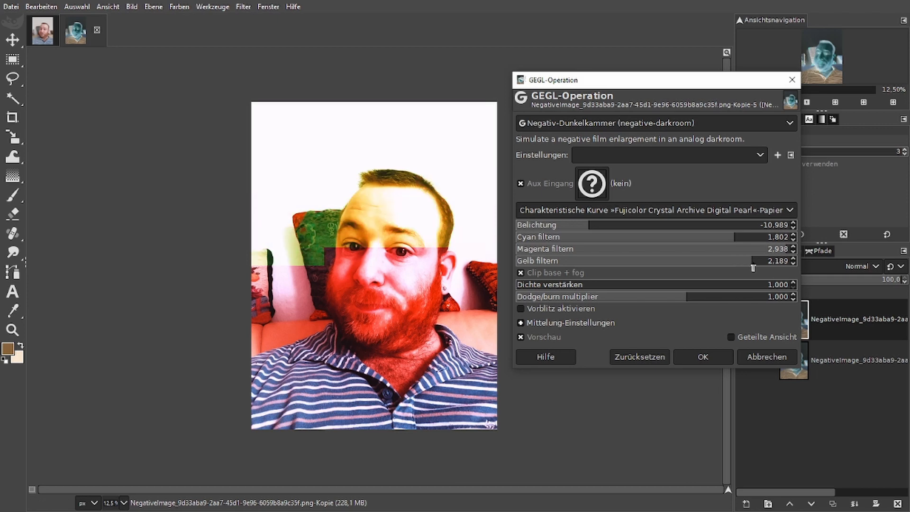
{"action": "left_click", "coordinate": [753, 264]}
{"action": "left_click_drag", "start_coordinate": [754, 264], "coordinate": [761, 243]}
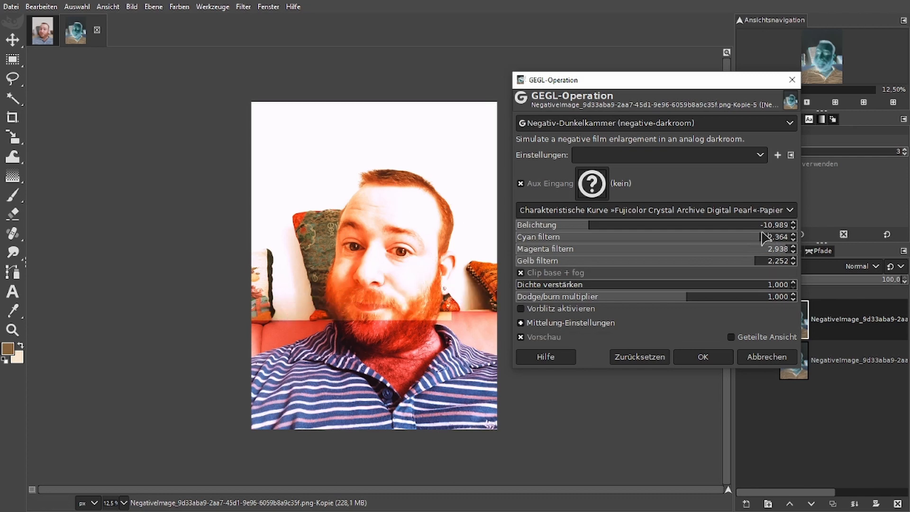
{"action": "left_click_drag", "start_coordinate": [762, 240], "coordinate": [769, 262]}
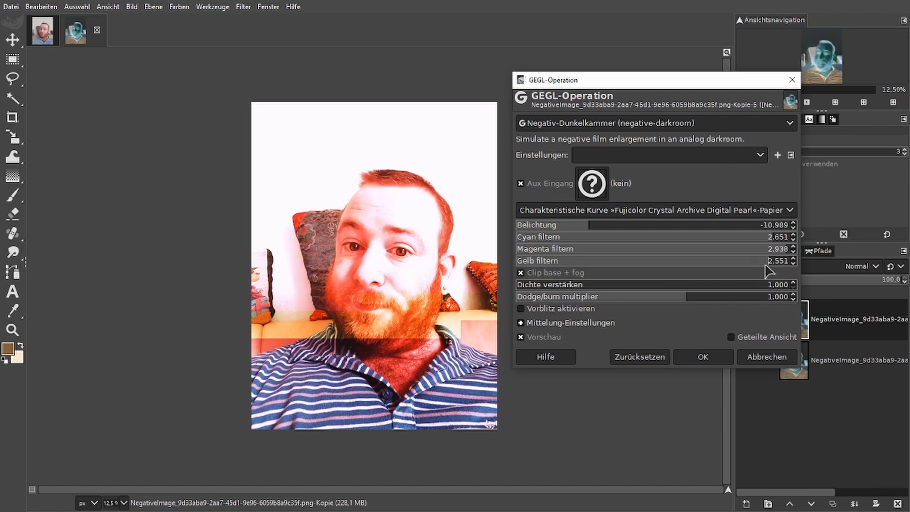
{"action": "left_click", "coordinate": [768, 240]}
{"action": "left_click_drag", "start_coordinate": [768, 240], "coordinate": [761, 239]}
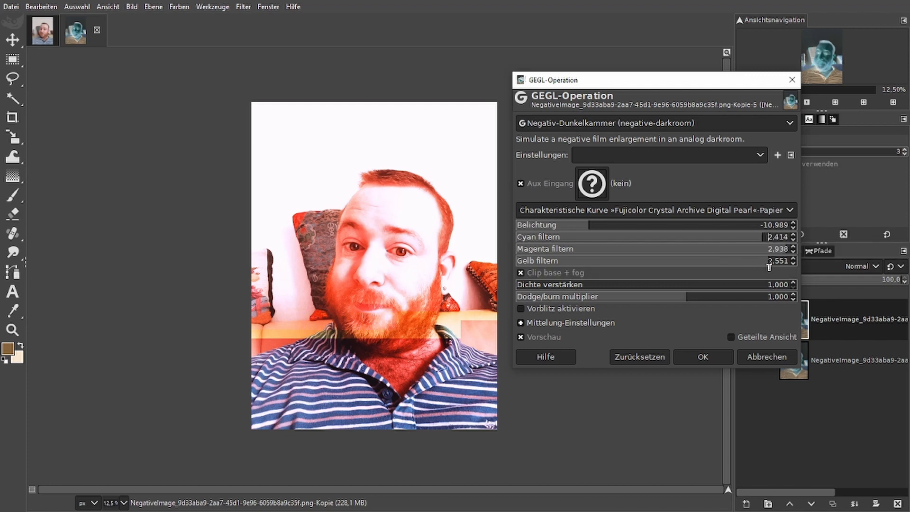
{"action": "left_click", "coordinate": [762, 261]}
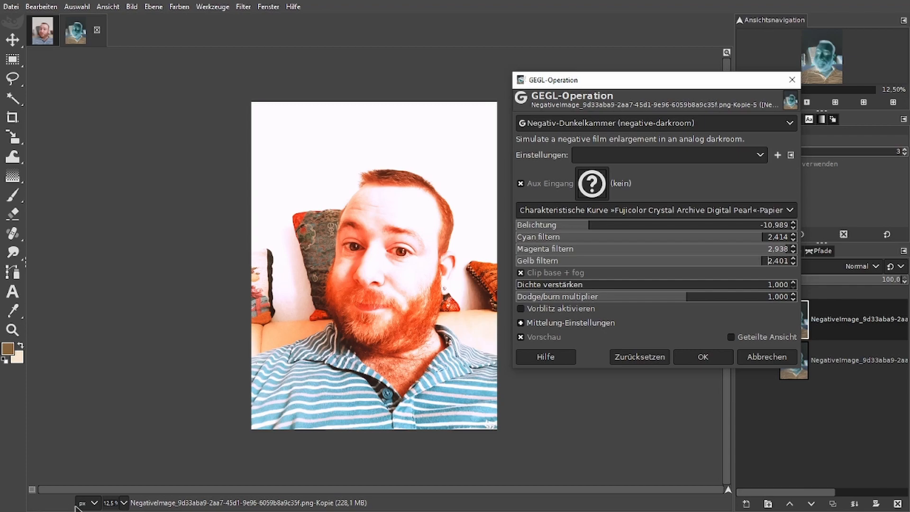
Examine the face, skin tones and beard of the portrait up close at 50 % and 33,3 % zoom.
{"action": "left_click", "coordinate": [123, 502]}
{"action": "left_click", "coordinate": [121, 462]}
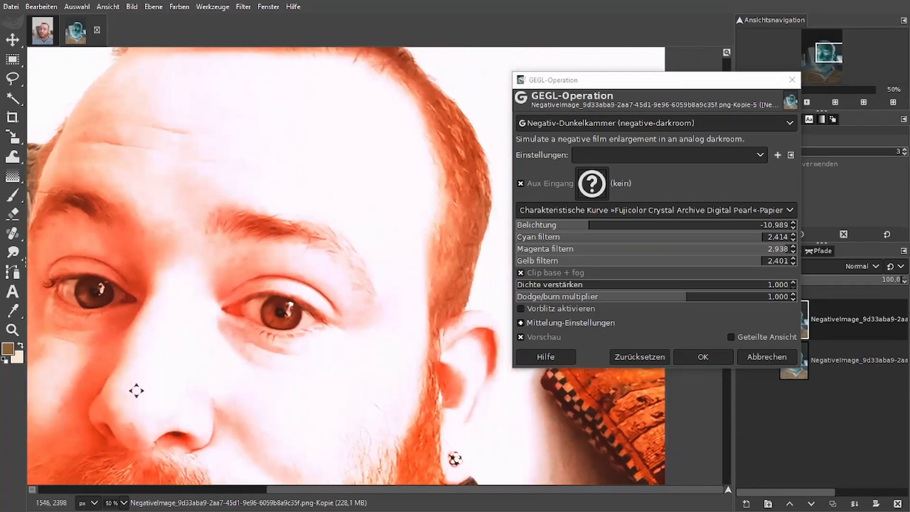
{"action": "left_click_drag", "start_coordinate": [137, 390], "coordinate": [258, 258]}
{"action": "scroll", "coordinate": [217, 438], "scroll_direction": "down", "scroll_amount": 2}
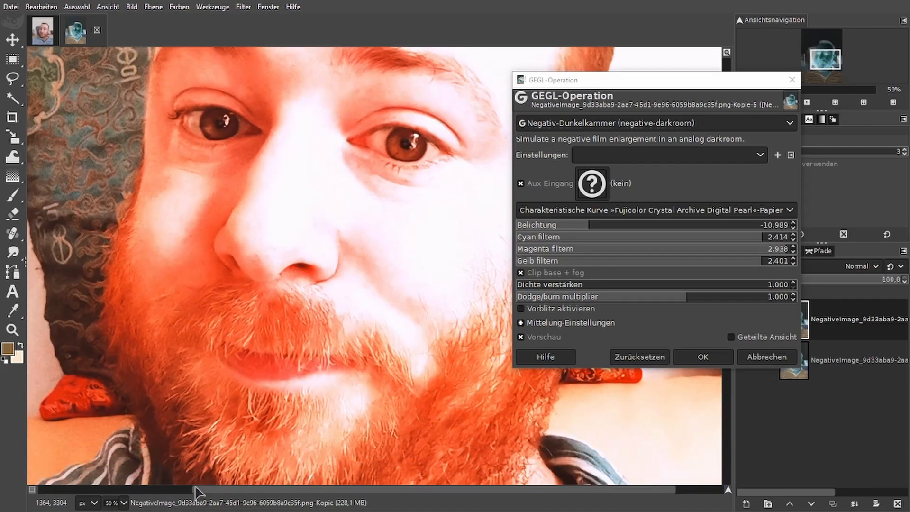
{"action": "left_click", "coordinate": [126, 504]}
{"action": "left_click", "coordinate": [122, 462]}
{"action": "scroll", "coordinate": [204, 388], "scroll_direction": "down", "scroll_amount": 1}
{"action": "left_click_drag", "start_coordinate": [359, 308], "coordinate": [400, 329]}
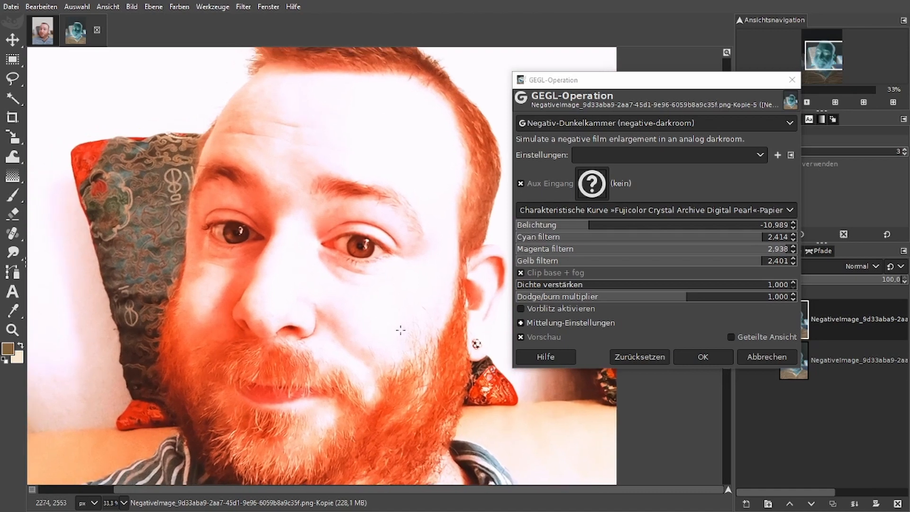
Set the magenta filter to 3,000.
{"action": "left_click", "coordinate": [794, 252]}
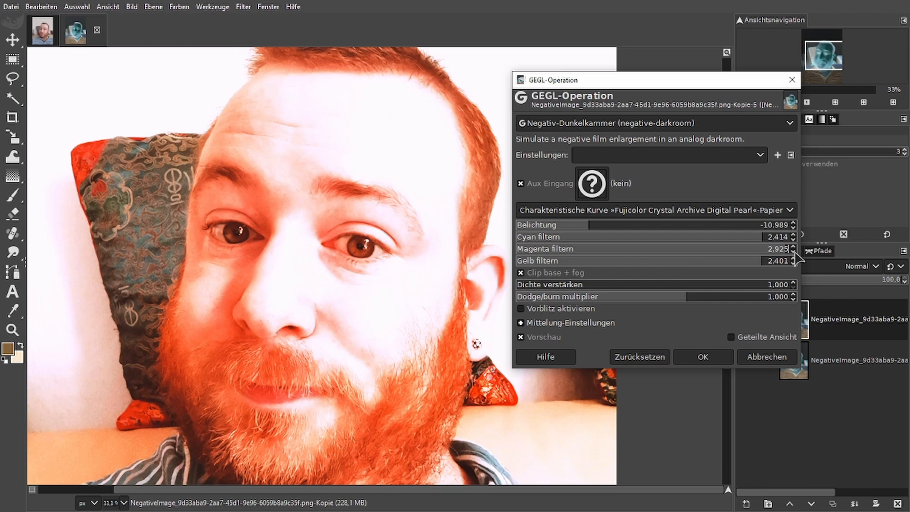
{"action": "key", "text": "BackSpace"}
{"action": "key", "text": "BackSpace"}
{"action": "key", "text": "BackSpace"}
{"action": "key", "text": "BackSpace"}
{"action": "type", "text": "3,000"}
Set the exposure (Belichtung) to -11,000.
{"action": "left_click", "coordinate": [776, 227]}
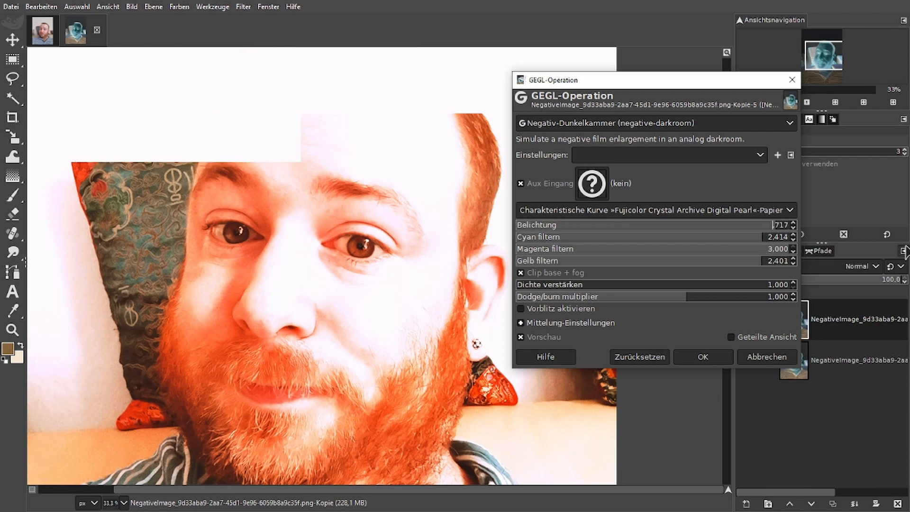
{"action": "key", "text": "Delete"}
{"action": "key", "text": "Delete"}
{"action": "type", "text": "-11"}
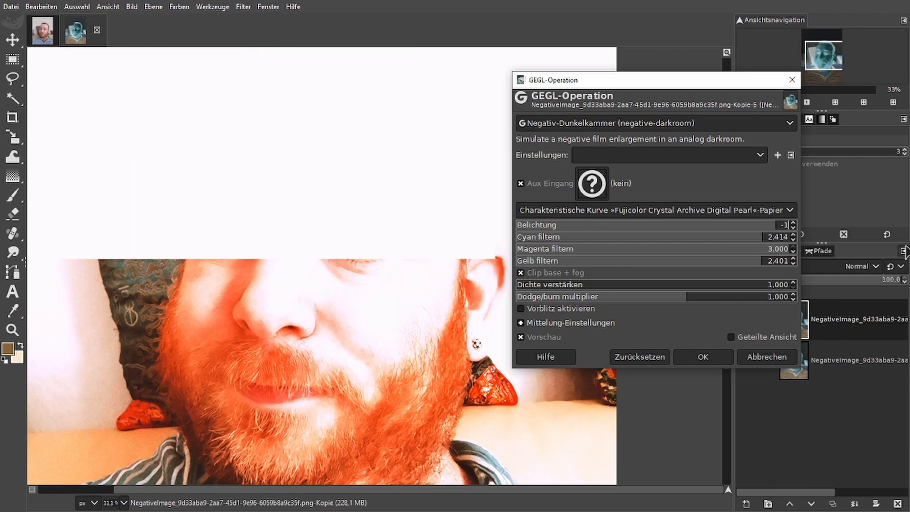
{"action": "key", "text": "Return"}
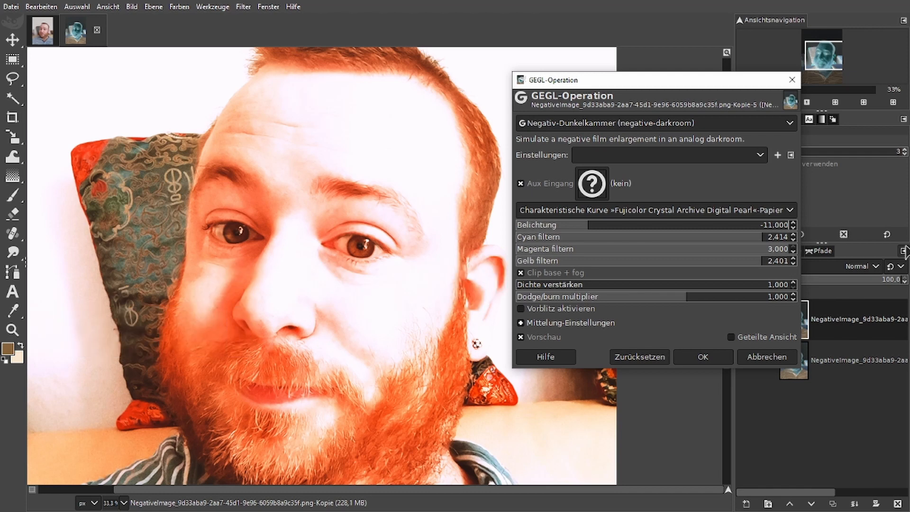
Set the exposure (Belichtung) to -11,250.
{"action": "key", "text": "BackSpace"}
{"action": "key", "text": "BackSpace"}
{"action": "key", "text": "BackSpace"}
{"action": "type", "text": "1"}
{"action": "key", "text": "BackSpace"}
{"action": "type", "text": "250"}
{"action": "key", "text": "Return"}
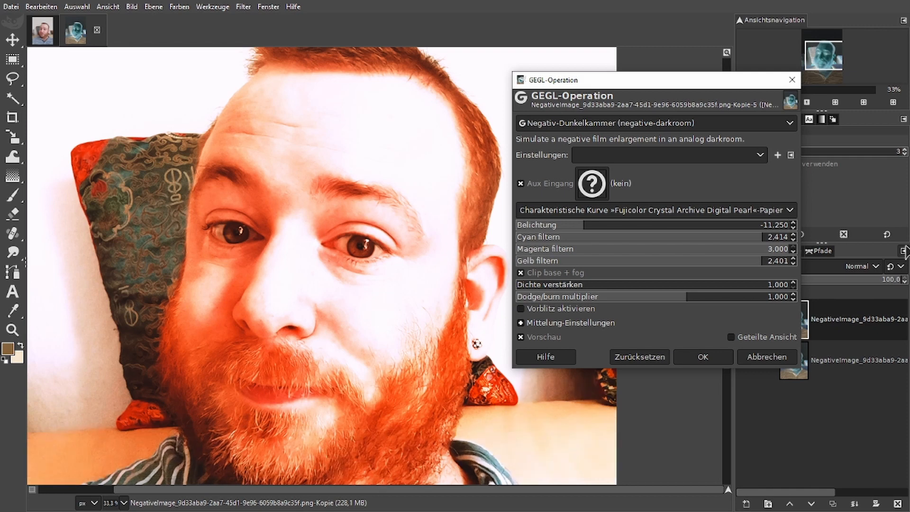
Set the exposure (Belichtung) to -11,500.
{"action": "key", "text": "BackSpace"}
{"action": "key", "text": "BackSpace"}
{"action": "key", "text": "BackSpace"}
{"action": "type", "text": "500"}
{"action": "key", "text": "Return"}
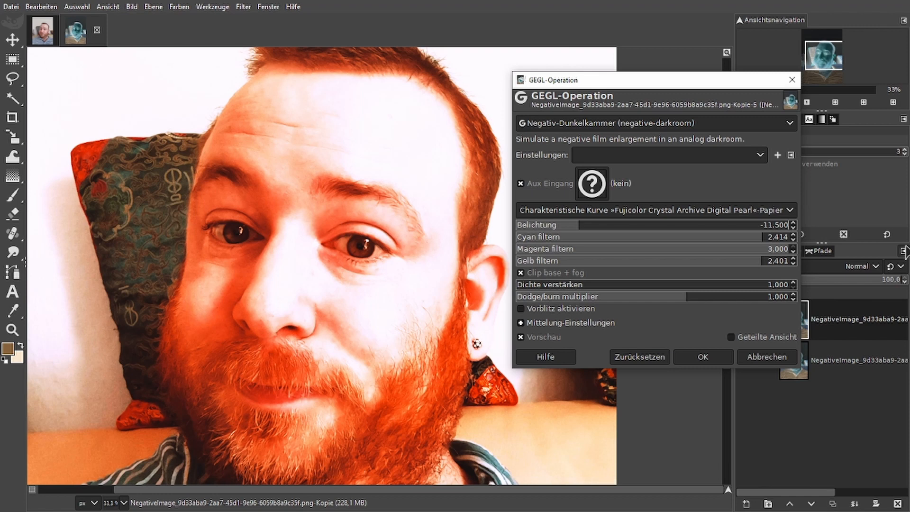
Check the whole portrait and apply the negative-darkroom operation to the layer.
{"action": "left_click", "coordinate": [618, 15]}
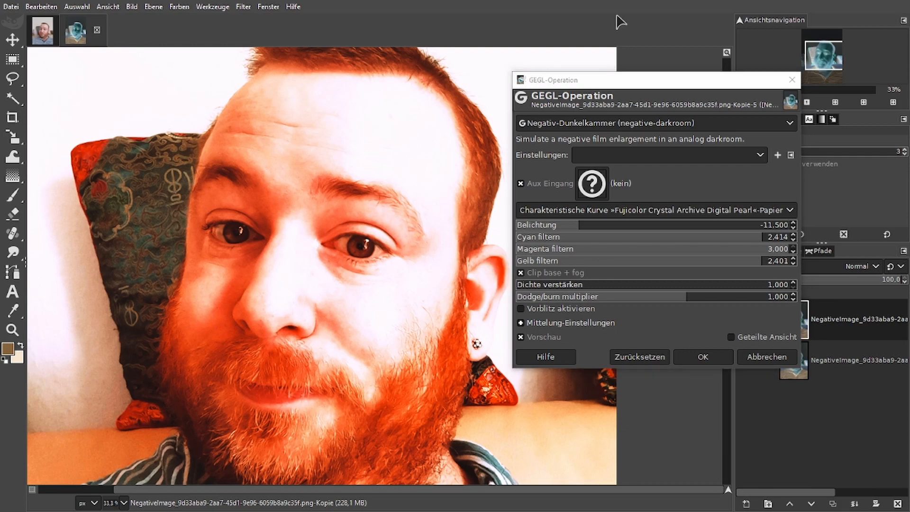
{"action": "key", "text": "shift+ctrl+j"}
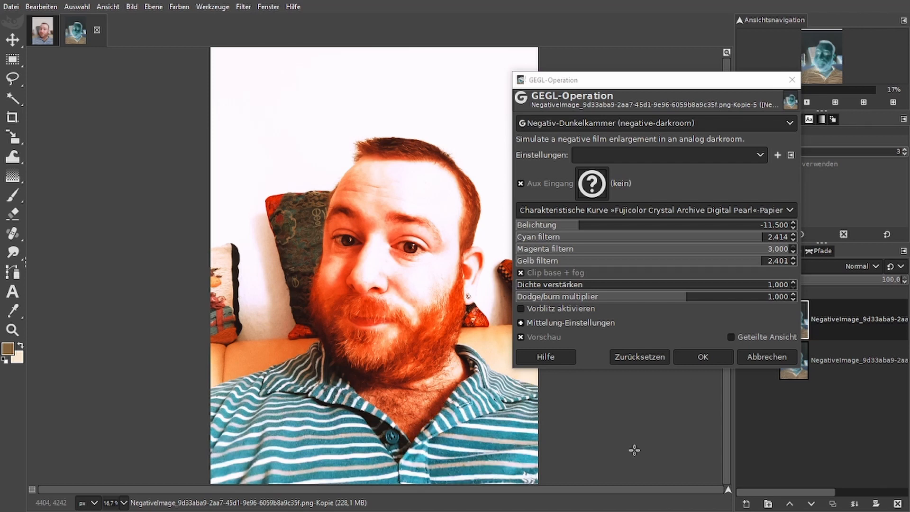
{"action": "left_click", "coordinate": [700, 358]}
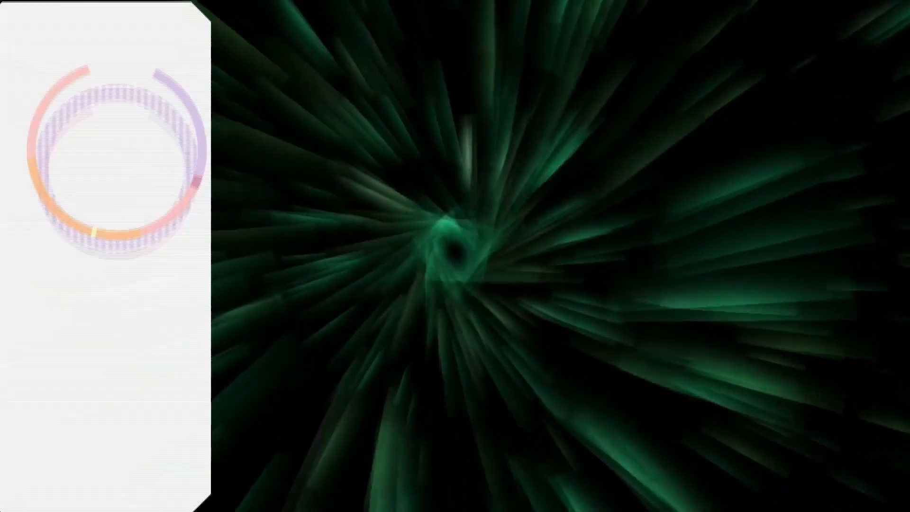